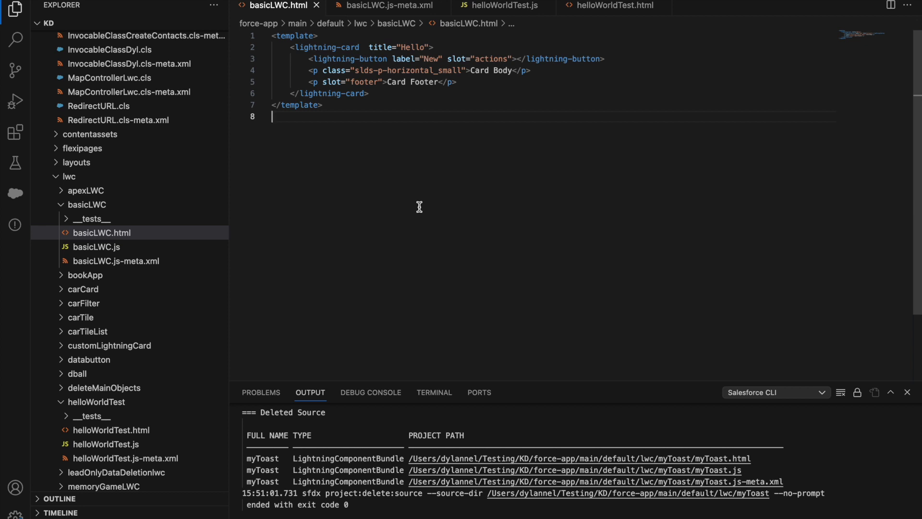
Bring up the Command Palette with the SFDX component-creation commands listed first.
{"action": "key", "text": "ctrl+shift+p"}
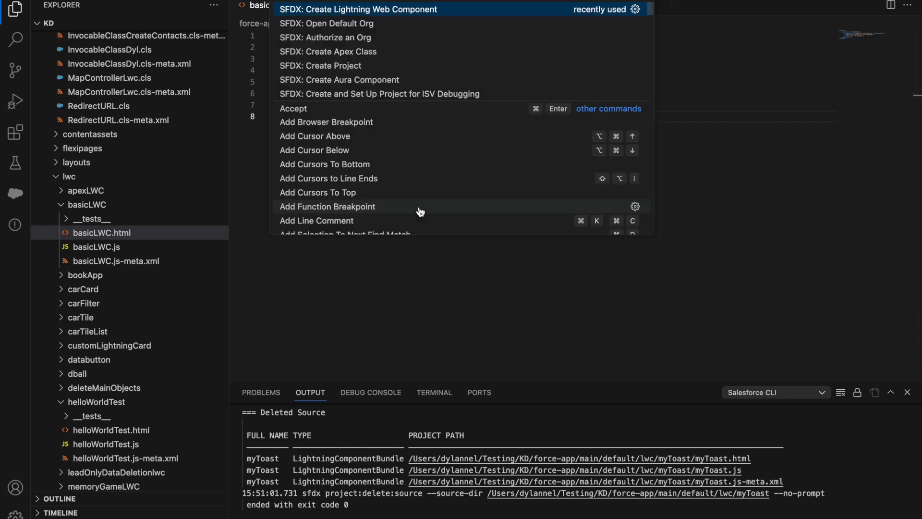
Run SFDX: Create Lightning Web Component, name it myToast, and place it in force-app/main/default/lwc.
{"action": "key", "text": "Return"}
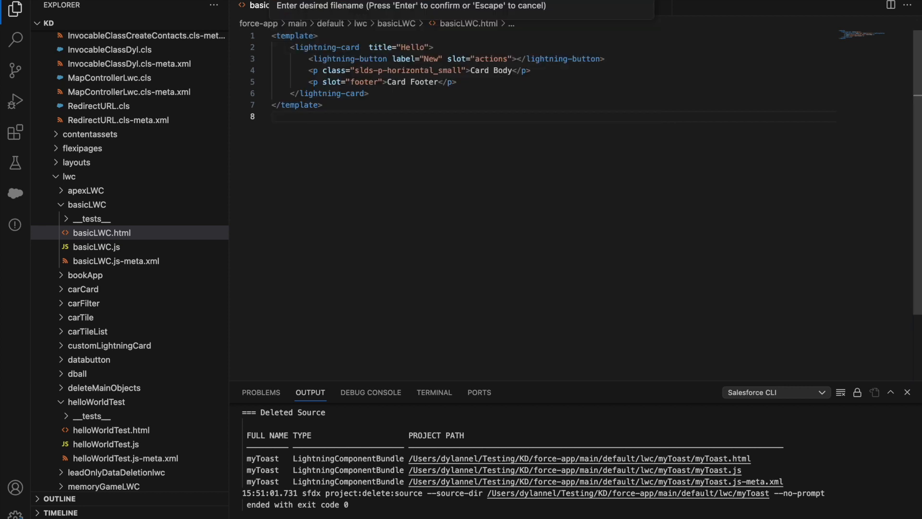
{"action": "key", "text": "Return"}
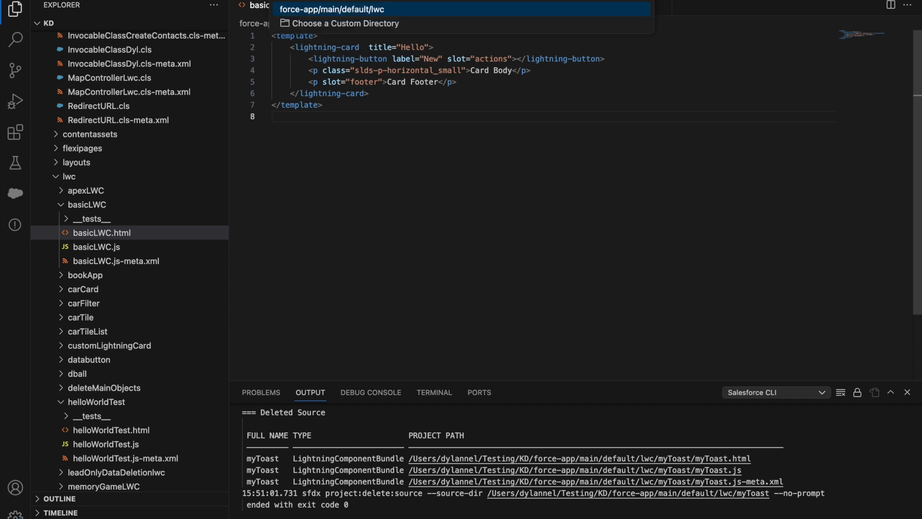
{"action": "key", "text": "Return"}
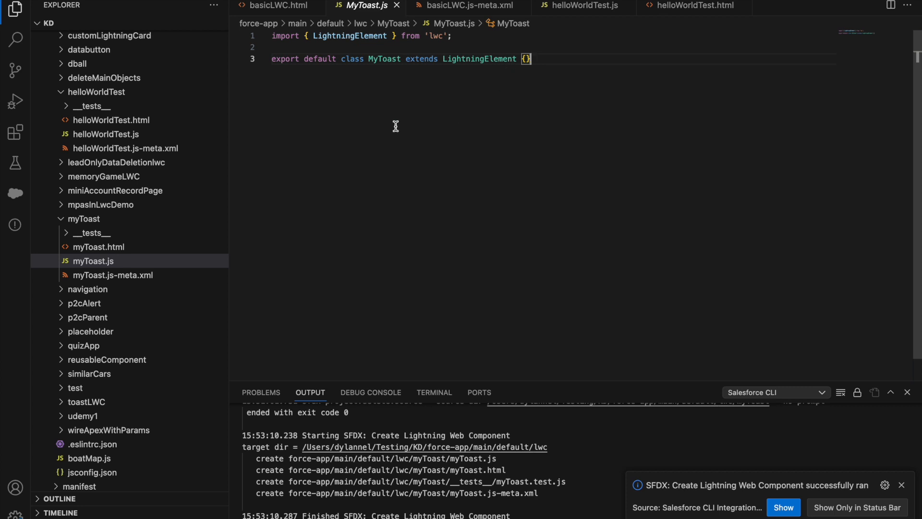
Replace the generated MyToast class with the prepared code importing ShowToastEvent.
{"action": "key", "text": "ctrl+a"}
{"action": "type", "text": "import { LightningElement } from 'lwc'; import {ShowToastEvent} from 'lightning/platformShowToastEvent'  export default class myToast extends LightningElement {     showToast(title,message,variant){         const event = new ShowToastEvent({           title,         message,         variant         })         this.dispatchEvent(event)     }      showSuccess(){         this.showToast('Success!!', 'This message means all good mate!', 'success');     } }"}
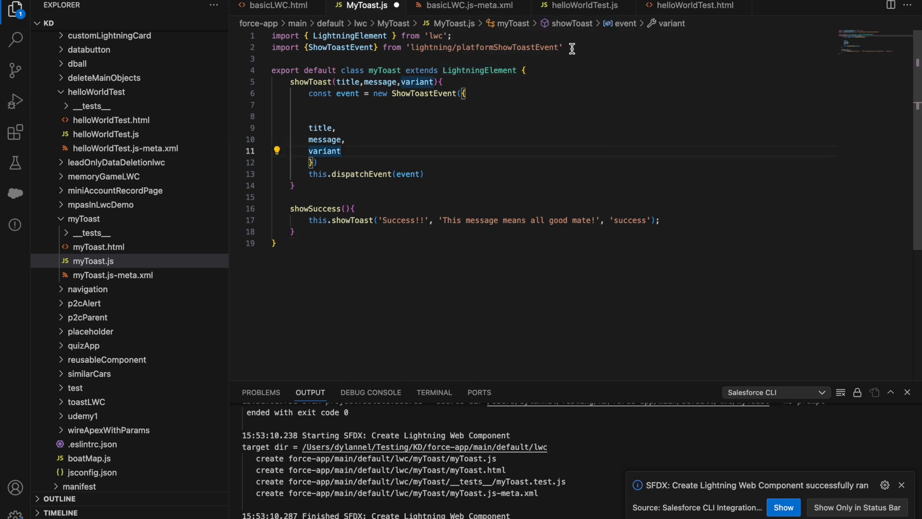
{"action": "left_click_drag", "start_coordinate": [564, 47], "coordinate": [273, 47]}
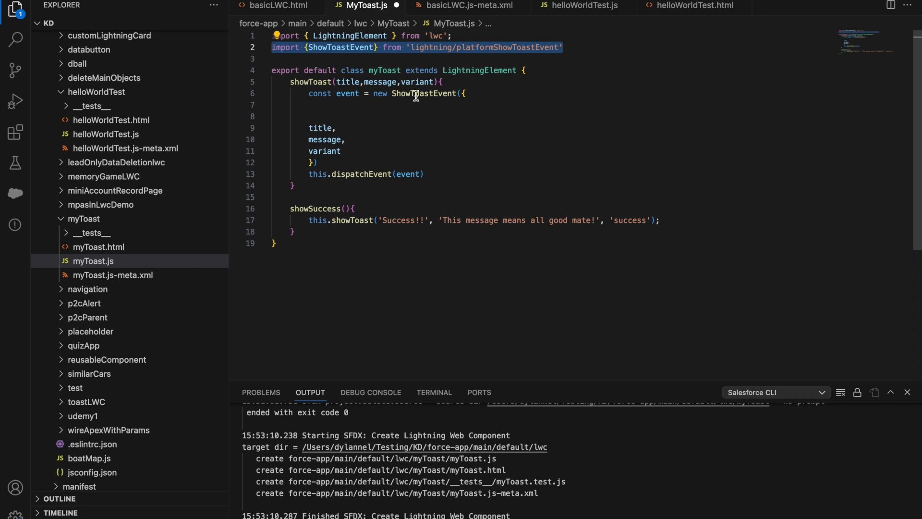
Review the showToast method's title, message and variant parameters and the event's title property.
{"action": "double_click", "coordinate": [304, 82]}
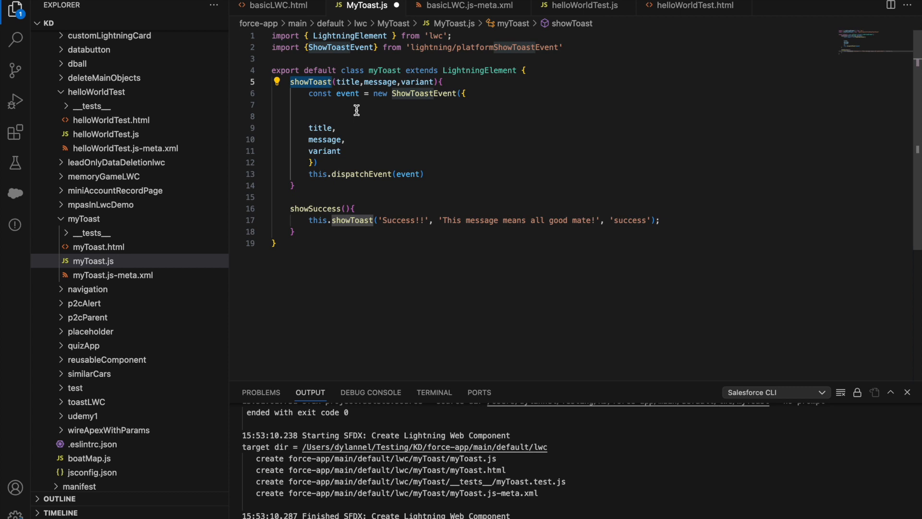
{"action": "left_click", "coordinate": [347, 128]}
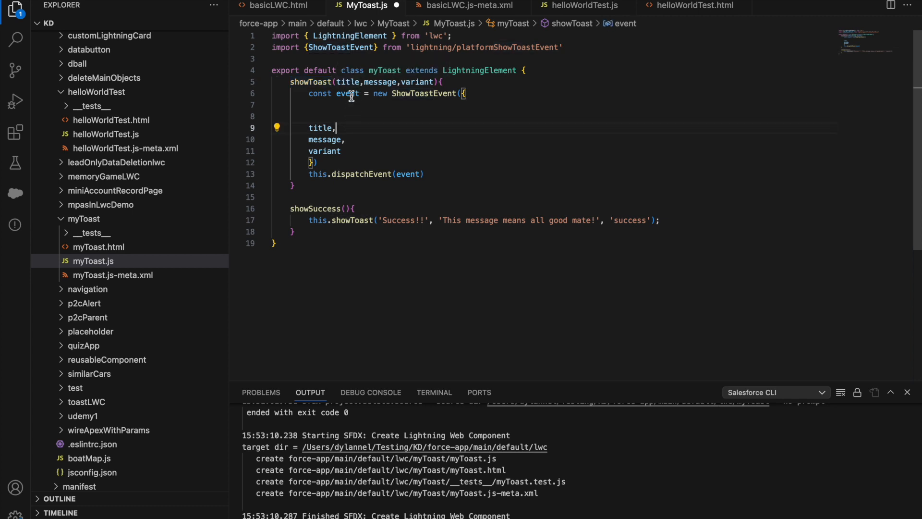
{"action": "left_click", "coordinate": [336, 82]}
{"action": "left_click", "coordinate": [381, 82]}
{"action": "left_click", "coordinate": [413, 83]}
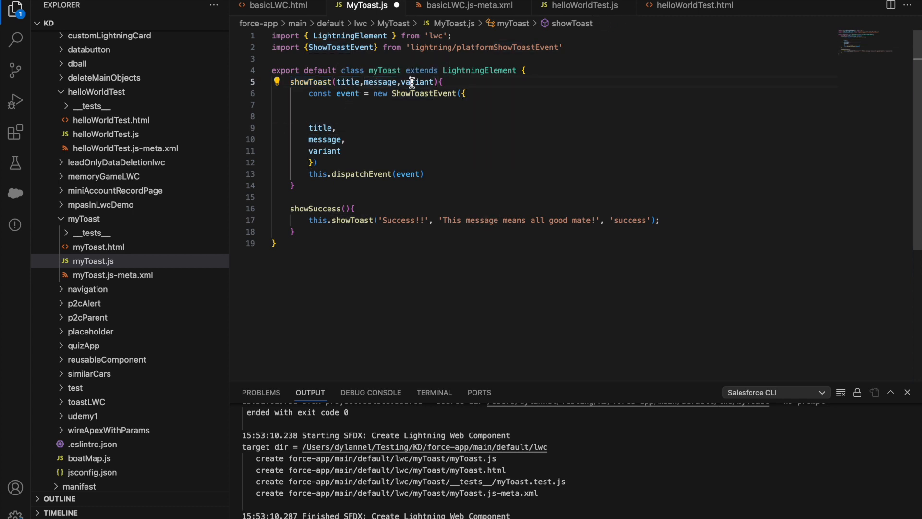
{"action": "left_click", "coordinate": [479, 85]}
{"action": "mouse_move", "coordinate": [354, 220]}
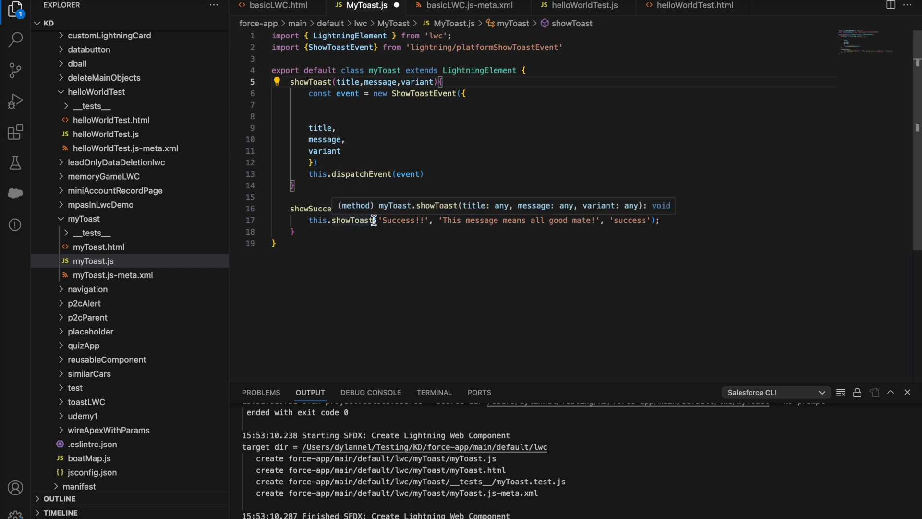
{"action": "double_click", "coordinate": [407, 221]}
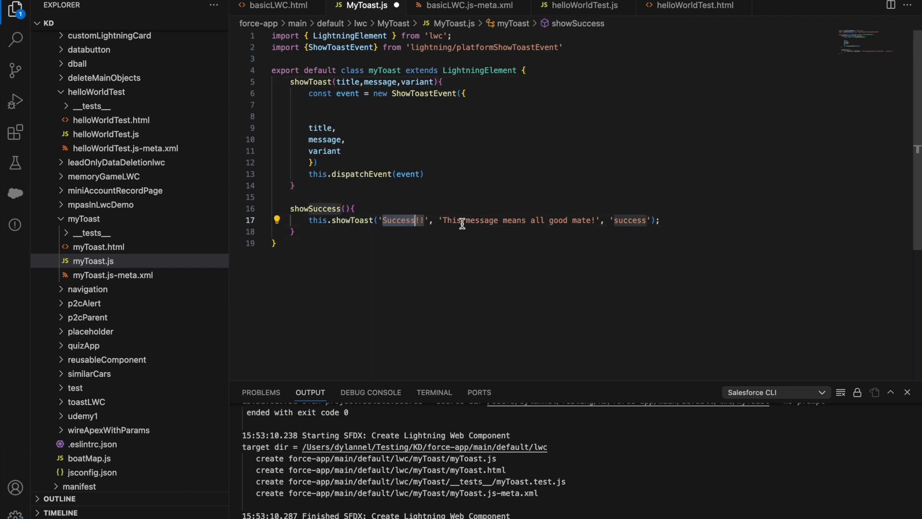
{"action": "double_click", "coordinate": [458, 220]}
{"action": "key", "text": "ctrl+shift+super+Right"}
{"action": "left_click", "coordinate": [404, 221]}
{"action": "double_click", "coordinate": [474, 220]}
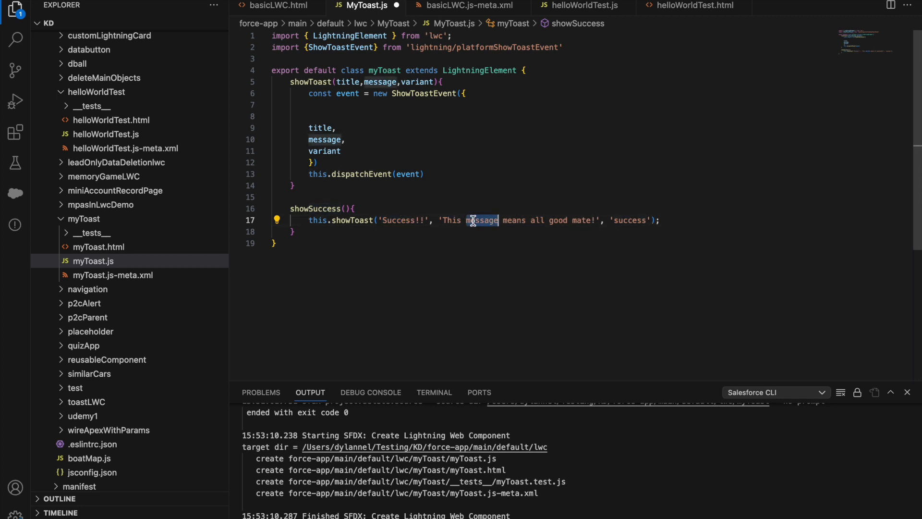
{"action": "key", "text": "ctrl+shift+super+Right"}
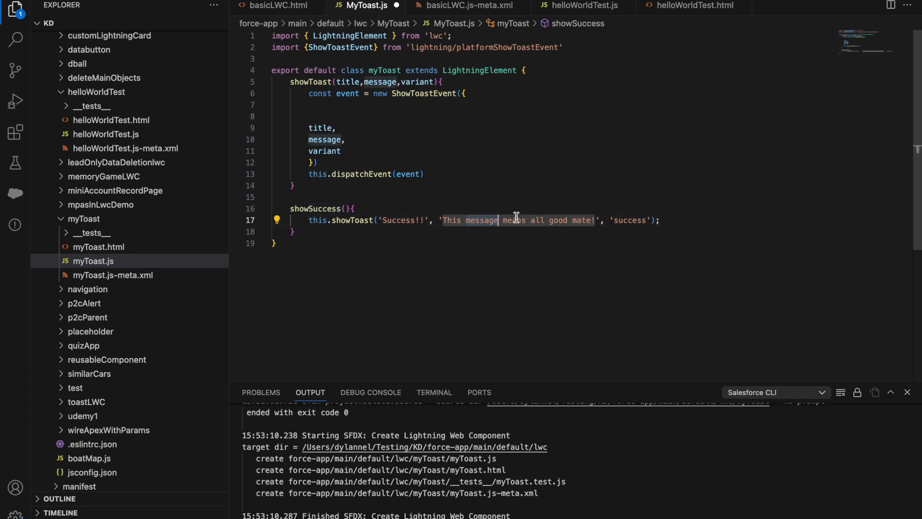
{"action": "double_click", "coordinate": [635, 222]}
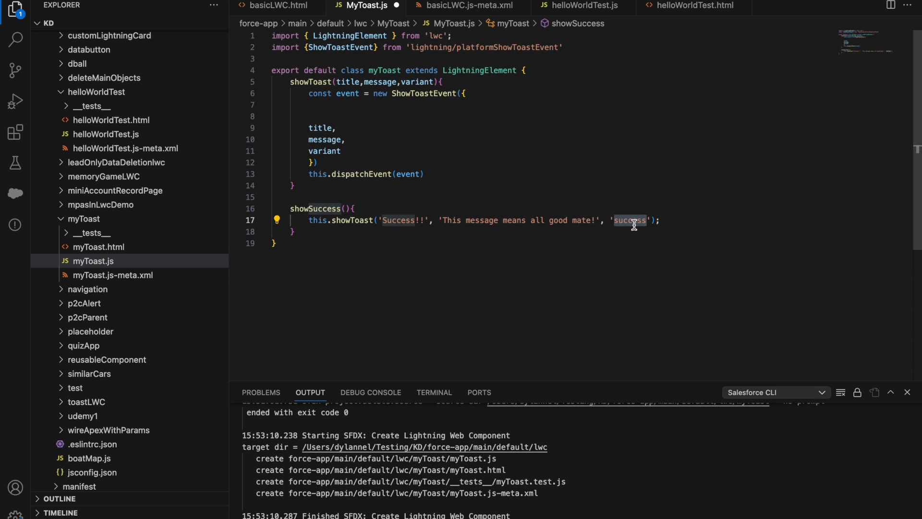
{"action": "left_click", "coordinate": [606, 198]}
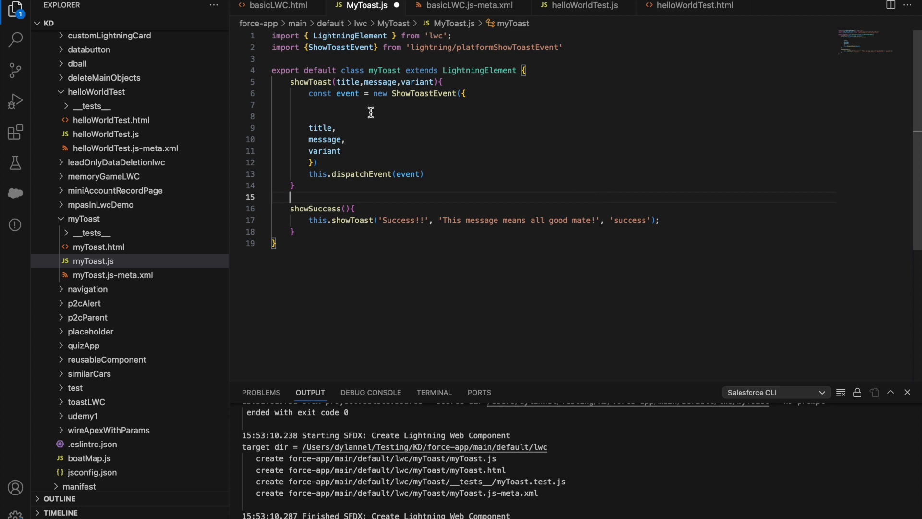
Review the ShowToastEvent construction with its title, message and variant properties and the dispatch line.
{"action": "double_click", "coordinate": [322, 93]}
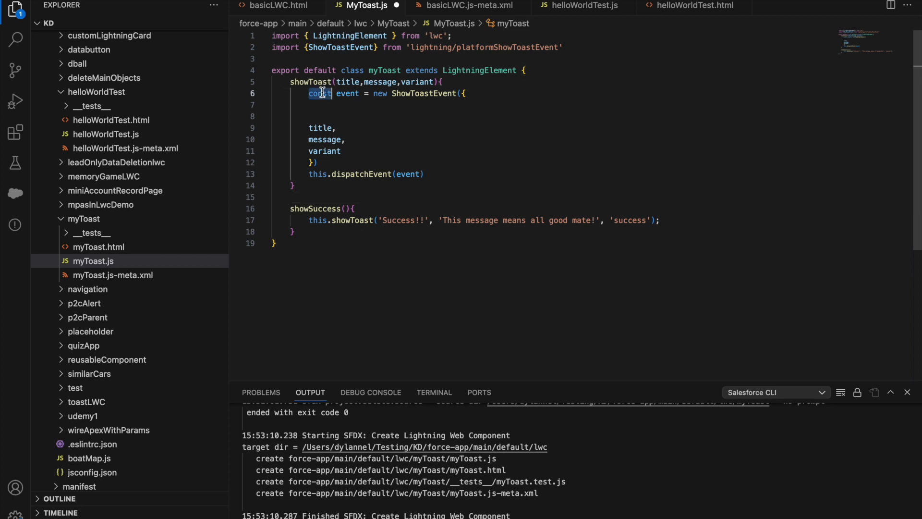
{"action": "left_click", "coordinate": [418, 95]}
{"action": "double_click", "coordinate": [419, 94]}
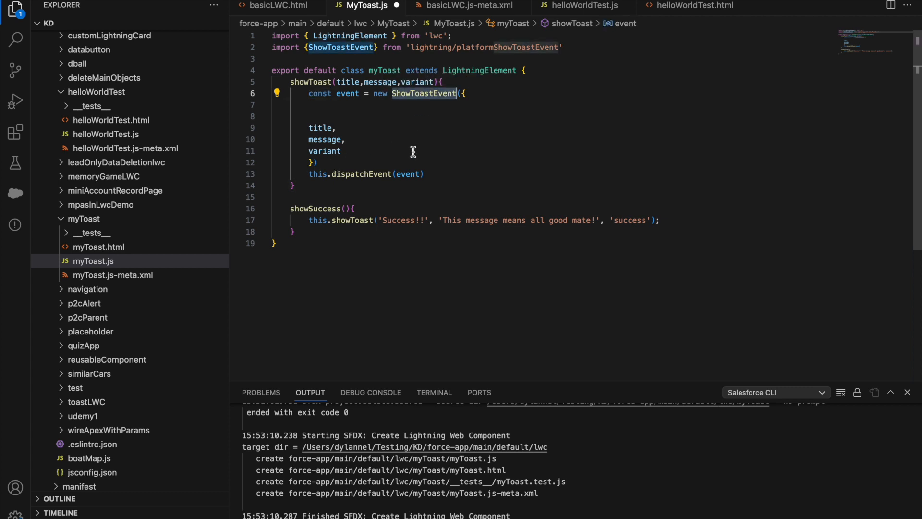
{"action": "left_click", "coordinate": [328, 130]}
{"action": "left_click", "coordinate": [322, 141]}
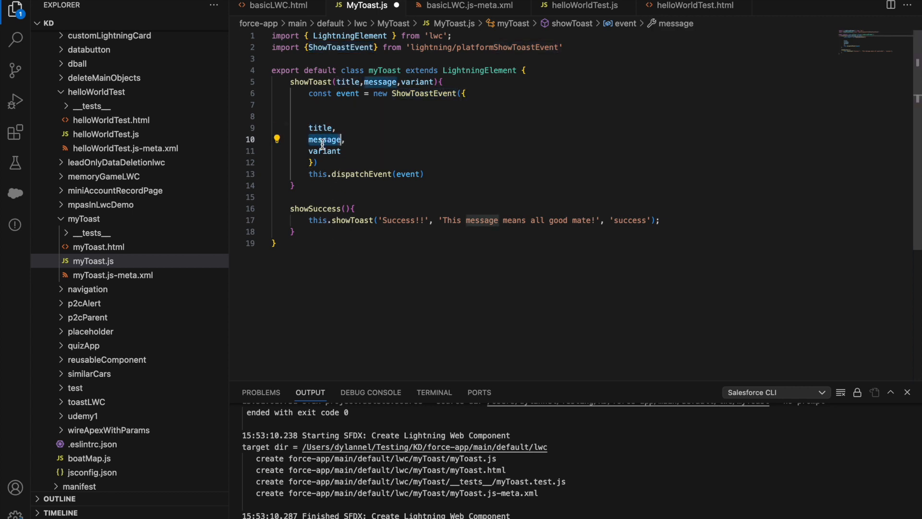
{"action": "left_click", "coordinate": [318, 151]}
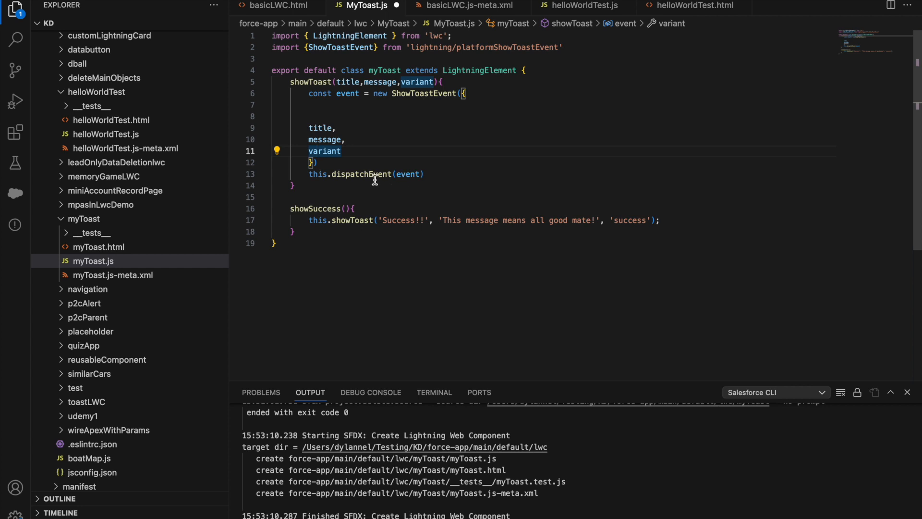
{"action": "left_click", "coordinate": [465, 170]}
{"action": "mouse_move", "coordinate": [351, 220]}
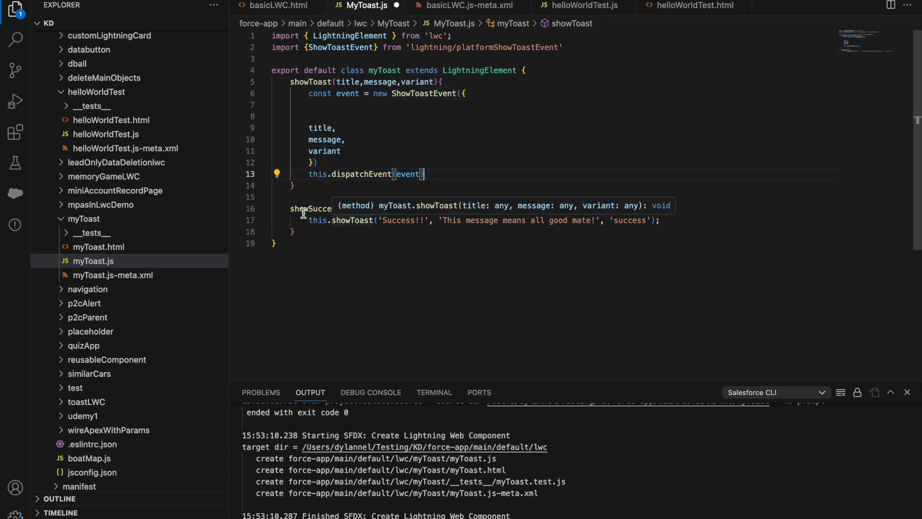
Review the showSuccess method and start a new line after it for the next method.
{"action": "left_click", "coordinate": [323, 254]}
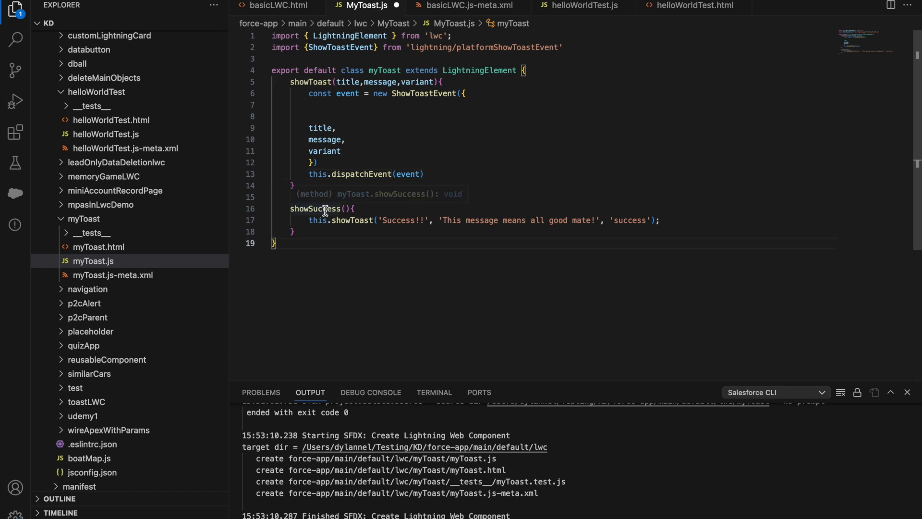
{"action": "left_click", "coordinate": [325, 208]}
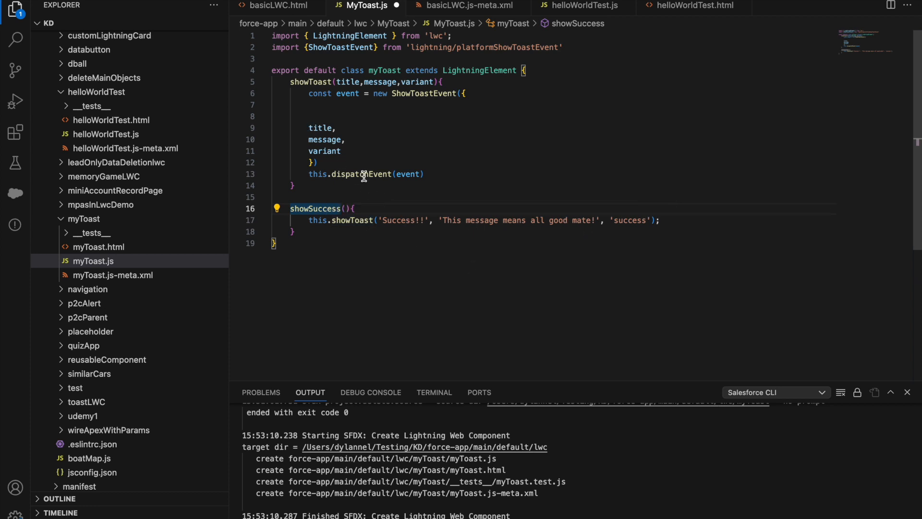
{"action": "left_click", "coordinate": [326, 232]}
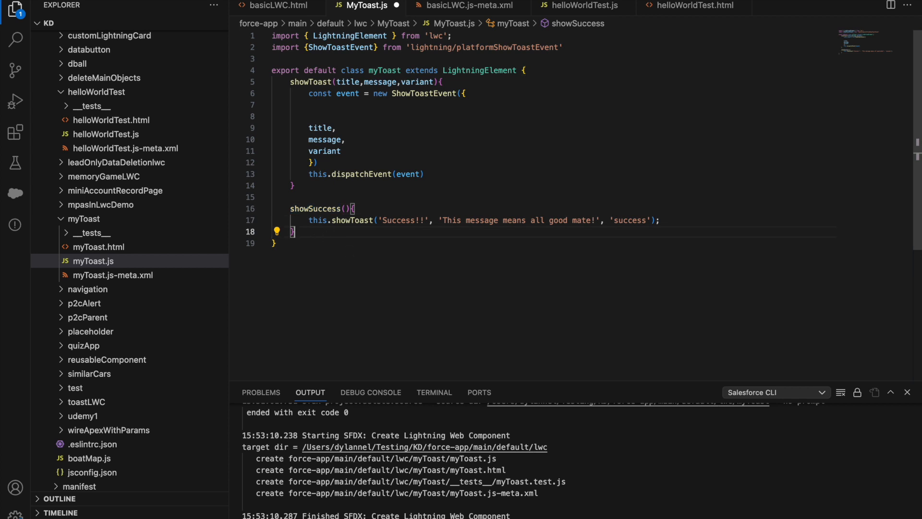
{"action": "key", "text": "Return"}
{"action": "type", "text": "show"}
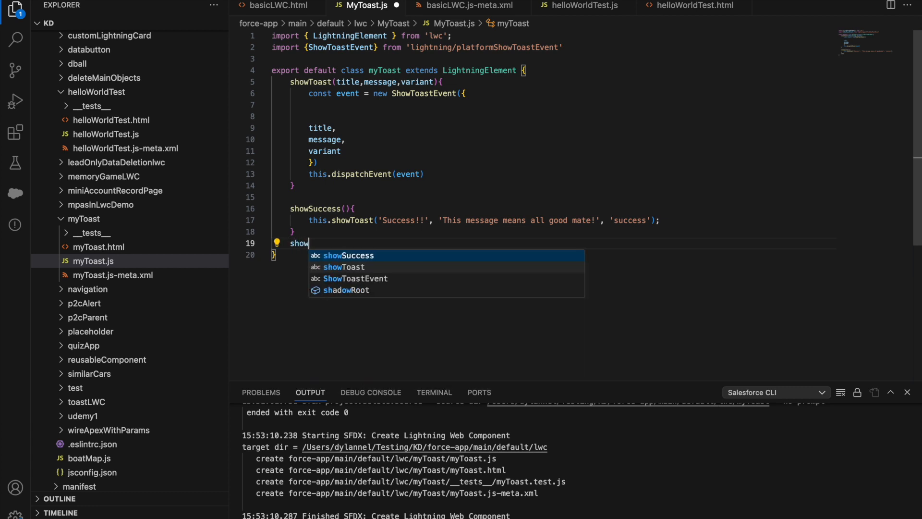
{"action": "type", "text": "Error"}
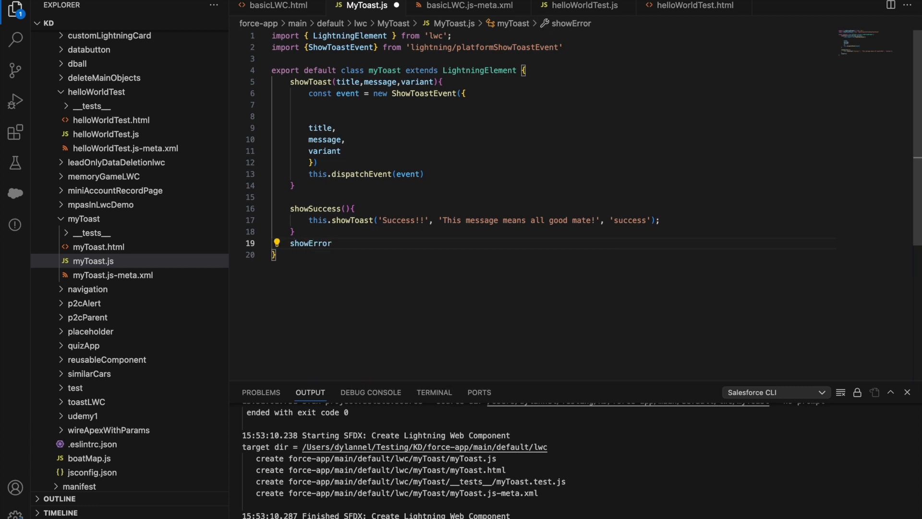
{"action": "type", "text": "(){"}
Add showError calling this.showToast('Error!', 'This is not good', 'error'), save myToast.js and move to myToast.html.
{"action": "key", "text": "Return"}
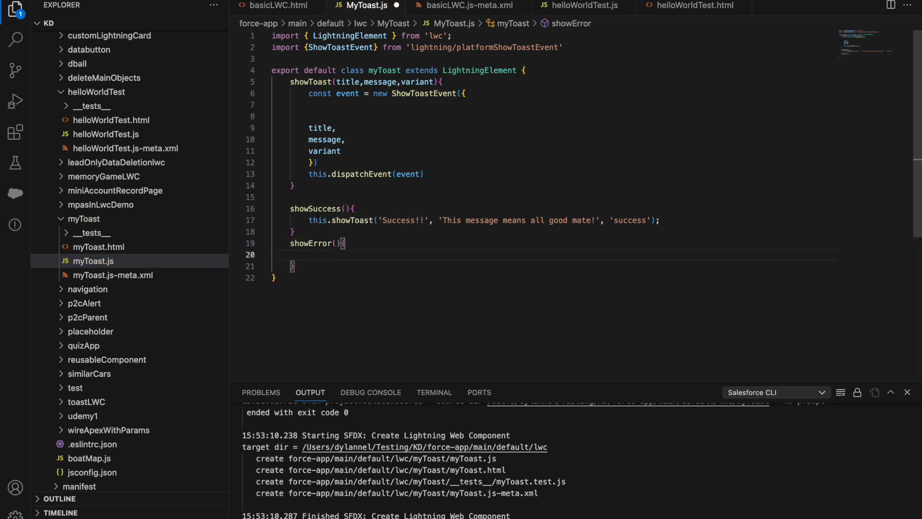
{"action": "type", "text": "this."}
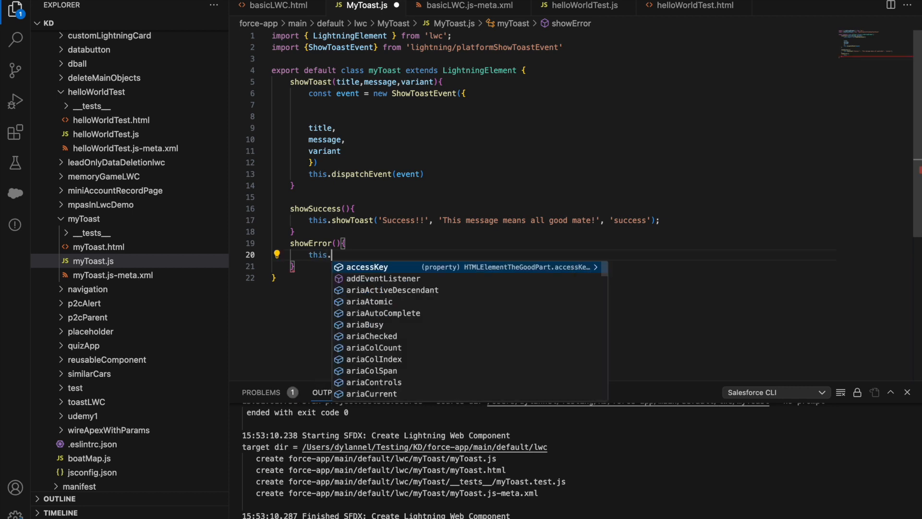
{"action": "type", "text": "showErro"}
{"action": "key", "text": "BackSpace"}
{"action": "key", "text": "BackSpace"}
{"action": "key", "text": "BackSpace"}
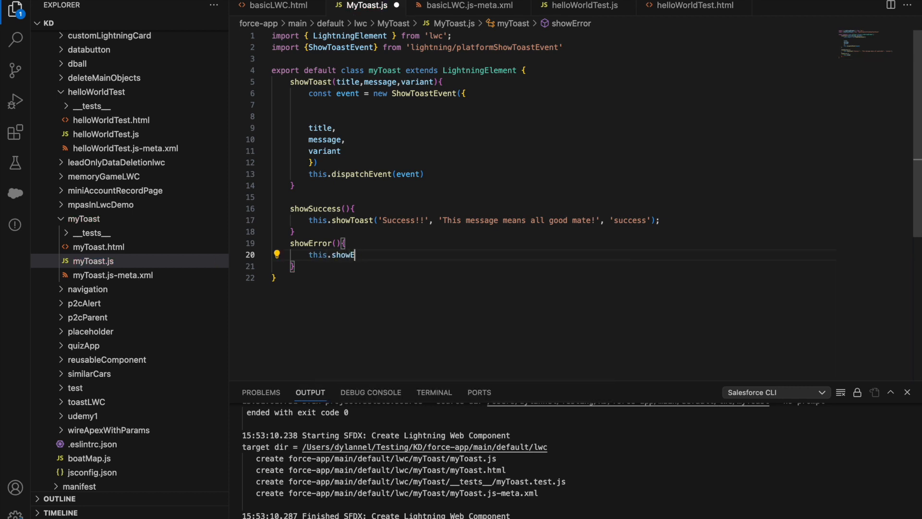
{"action": "key", "text": "BackSpace"}
{"action": "type", "text": "T"}
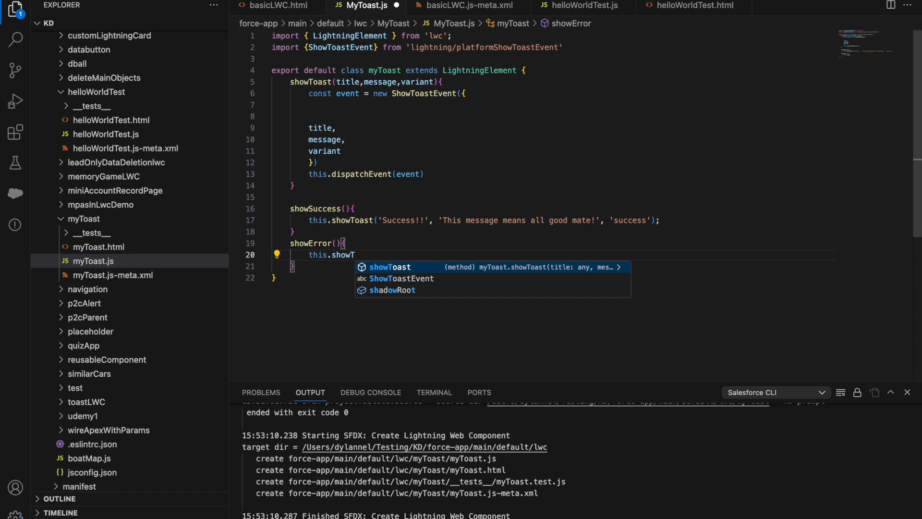
{"action": "type", "text": "oast("}
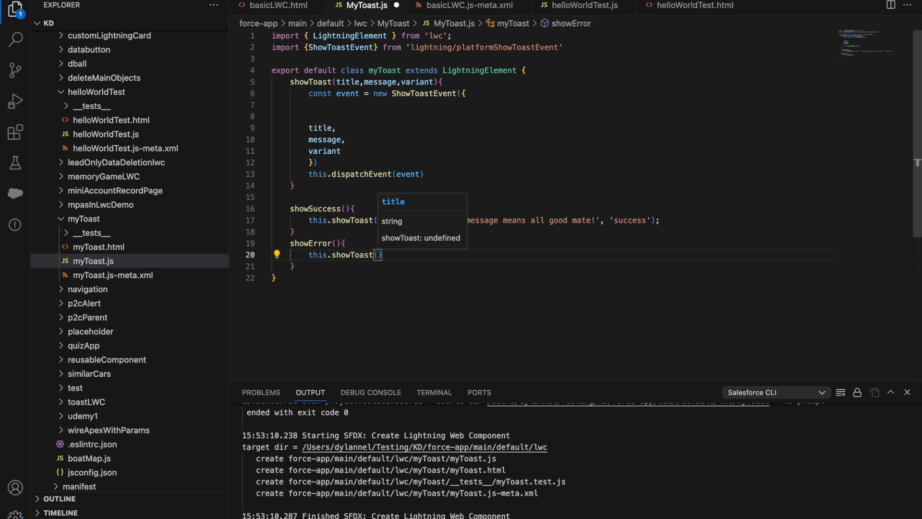
{"action": "type", "text": "'Error"}
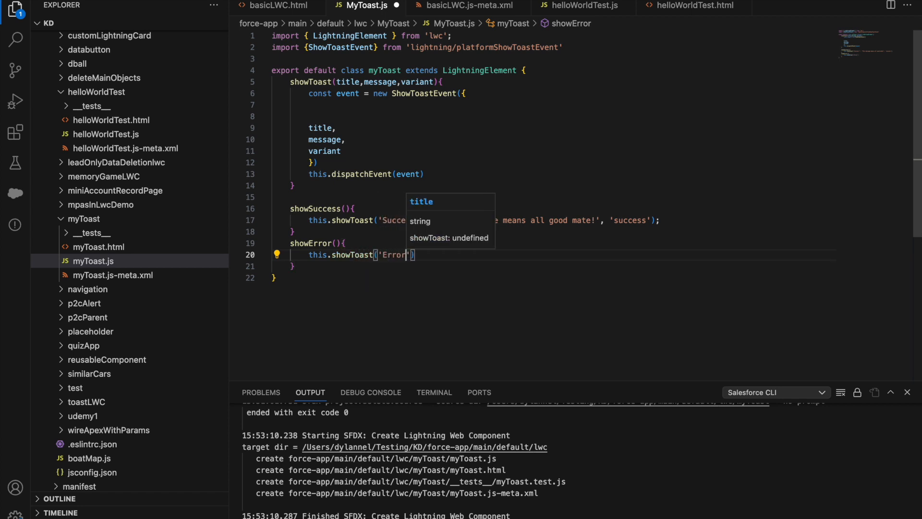
{"action": "type", "text": "!"}
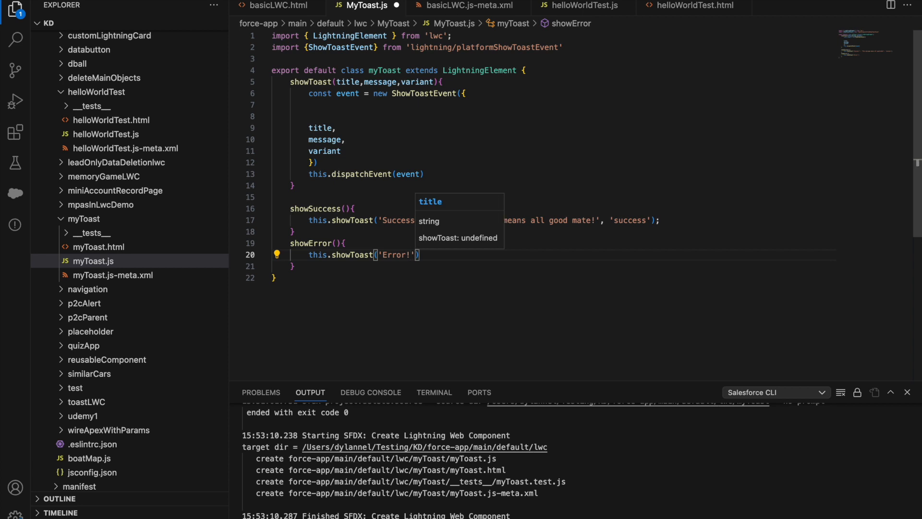
{"action": "type", "text": "', '"}
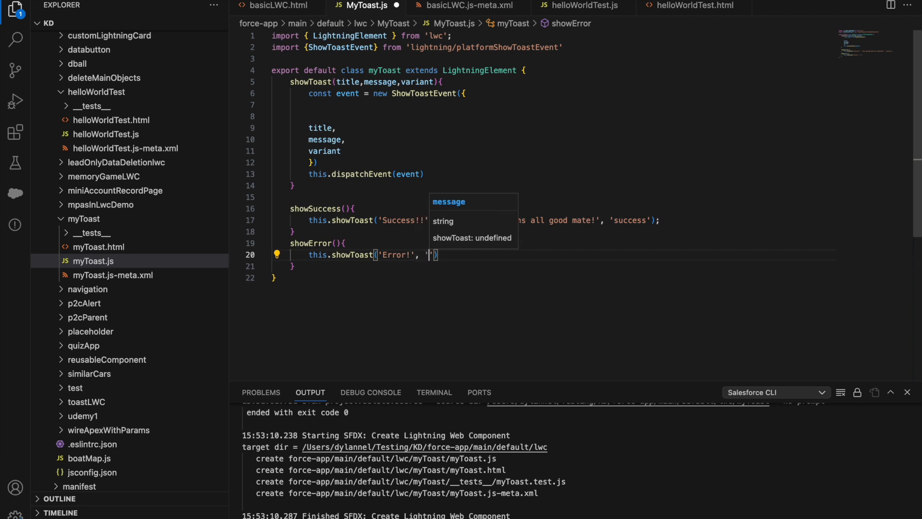
{"action": "type", "text": "This i"}
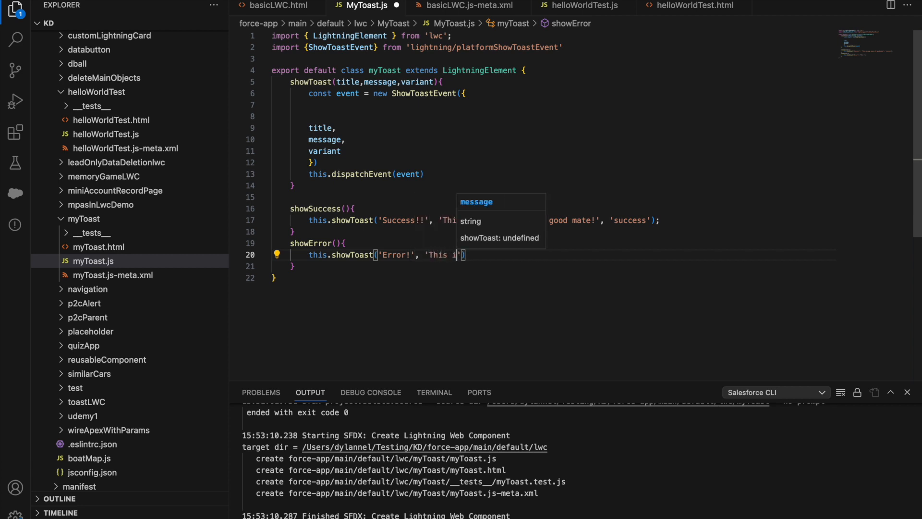
{"action": "type", "text": "s not g"}
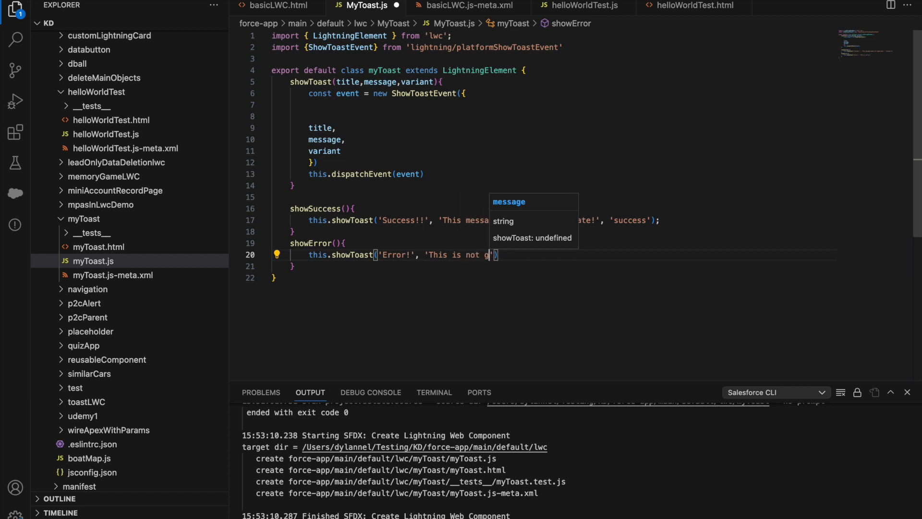
{"action": "type", "text": "ood'"}
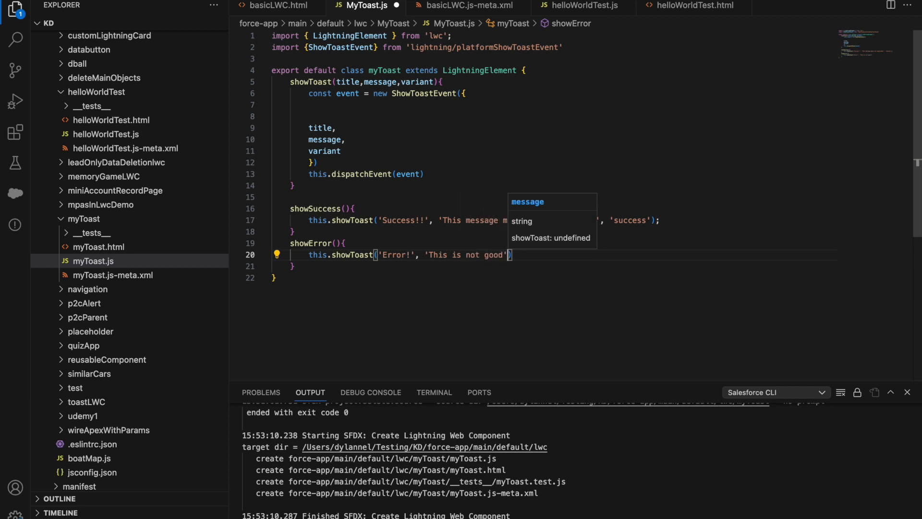
{"action": "type", "text": ", '"}
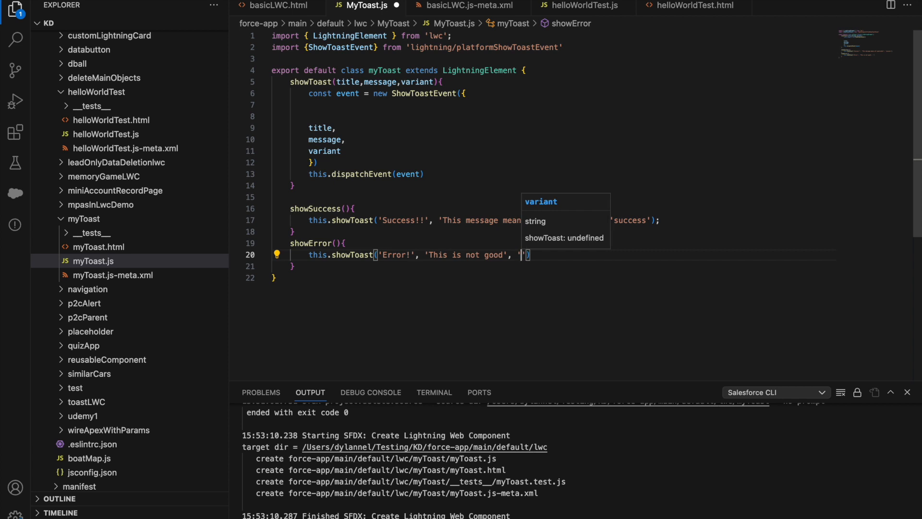
{"action": "type", "text": "error')"}
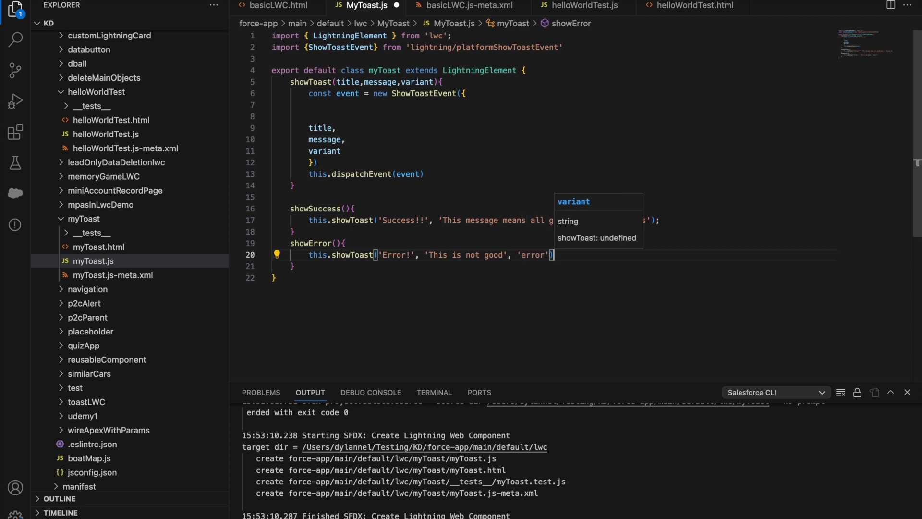
{"action": "type", "text": ";"}
{"action": "key", "text": "cmd+s"}
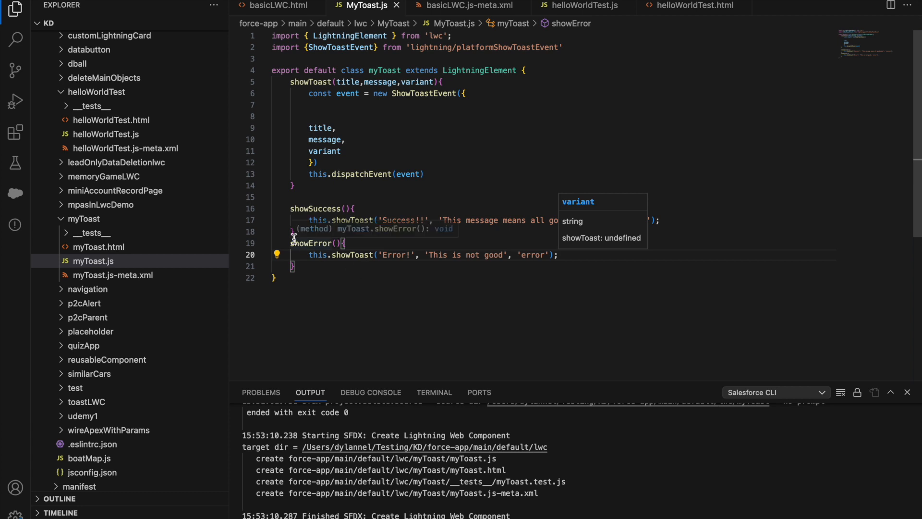
{"action": "left_click", "coordinate": [142, 246]}
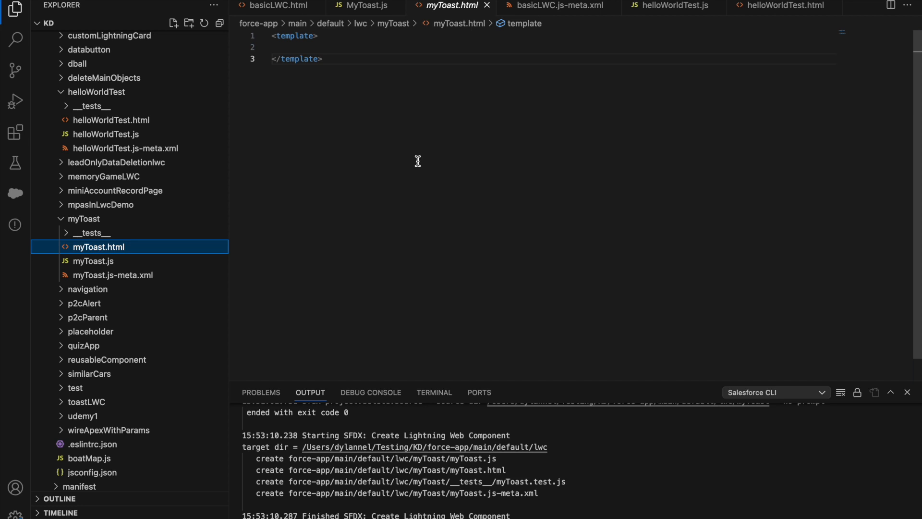
{"action": "left_click", "coordinate": [673, 7]}
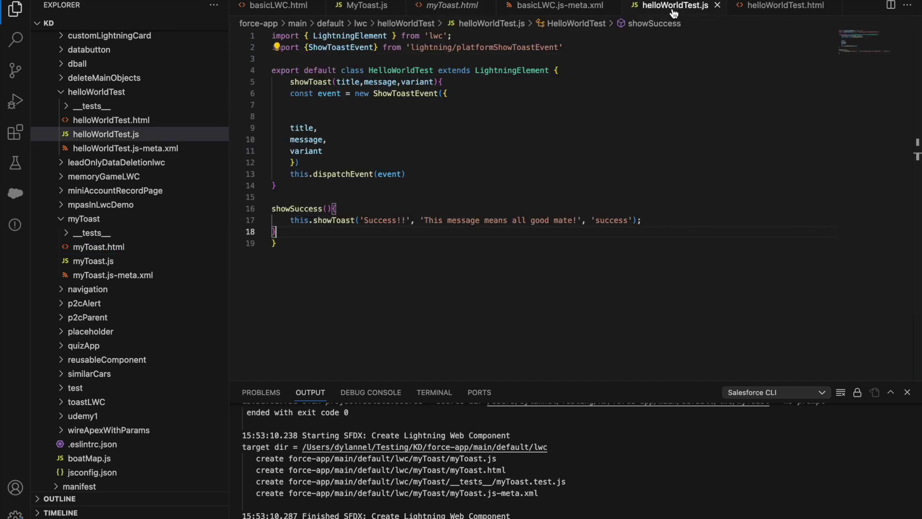
{"action": "left_click", "coordinate": [796, 9]}
{"action": "left_click", "coordinate": [443, 58]}
{"action": "mouse_move", "coordinate": [684, 47]}
{"action": "left_mouse_down"}
{"action": "mouse_move", "coordinate": [428, 26]}
{"action": "mouse_move", "coordinate": [304, 58]}
{"action": "mouse_move", "coordinate": [290, 48]}
{"action": "left_mouse_up"}
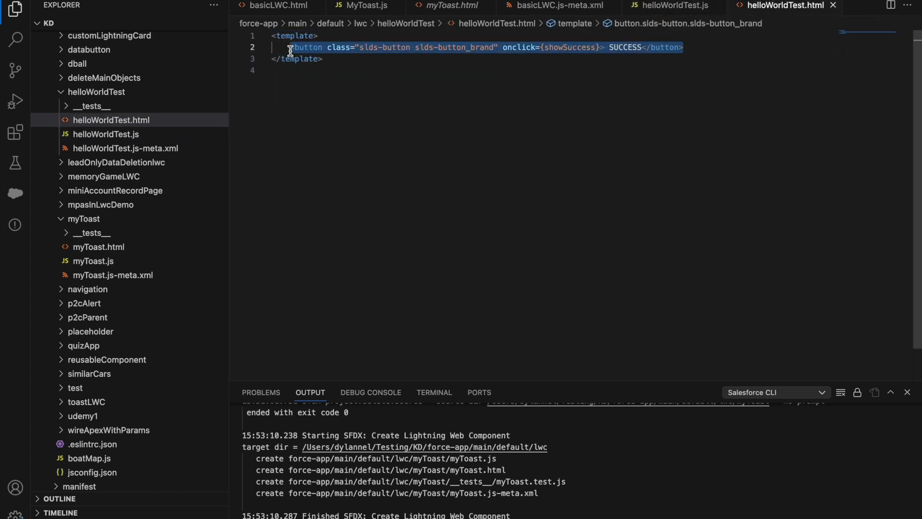
{"action": "left_click", "coordinate": [115, 134]}
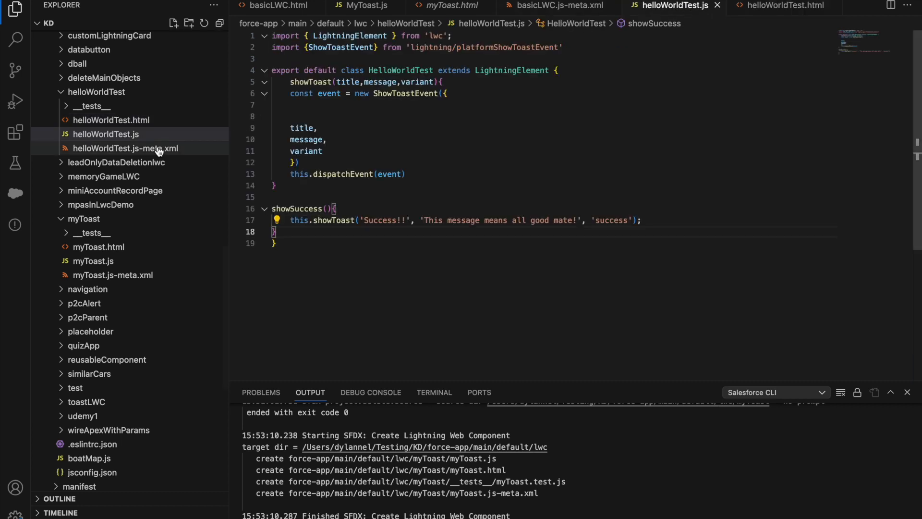
{"action": "left_click", "coordinate": [143, 120]}
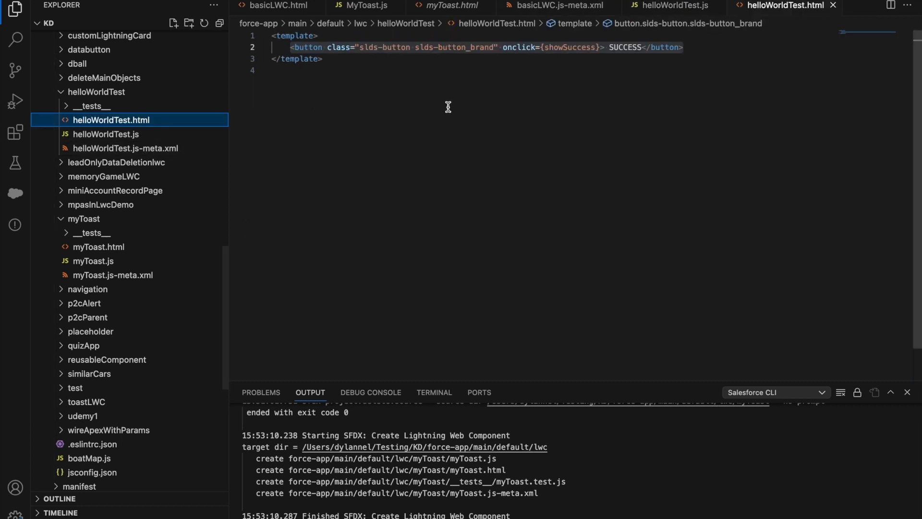
{"action": "left_click", "coordinate": [372, 10]}
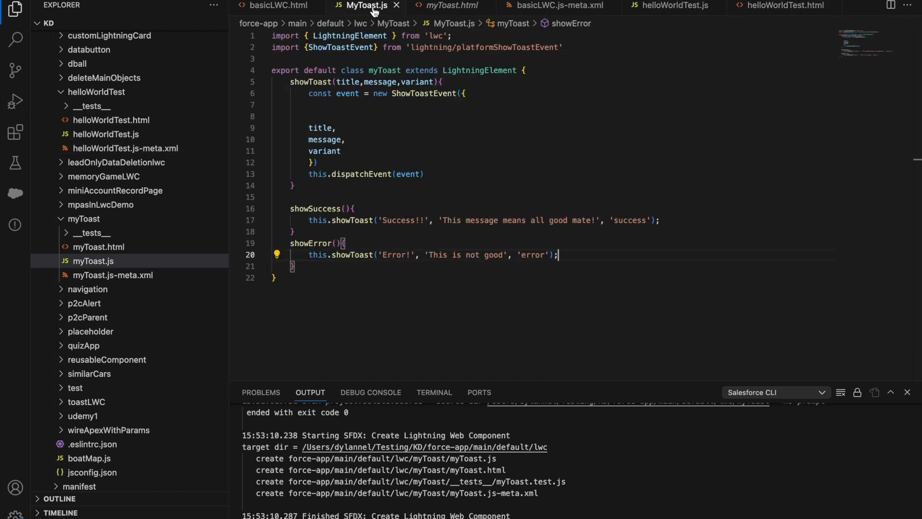
Add a slds-button_brand SUCCESS button with onclick={showSuccess} to myToast.html and save it.
{"action": "left_click", "coordinate": [134, 247]}
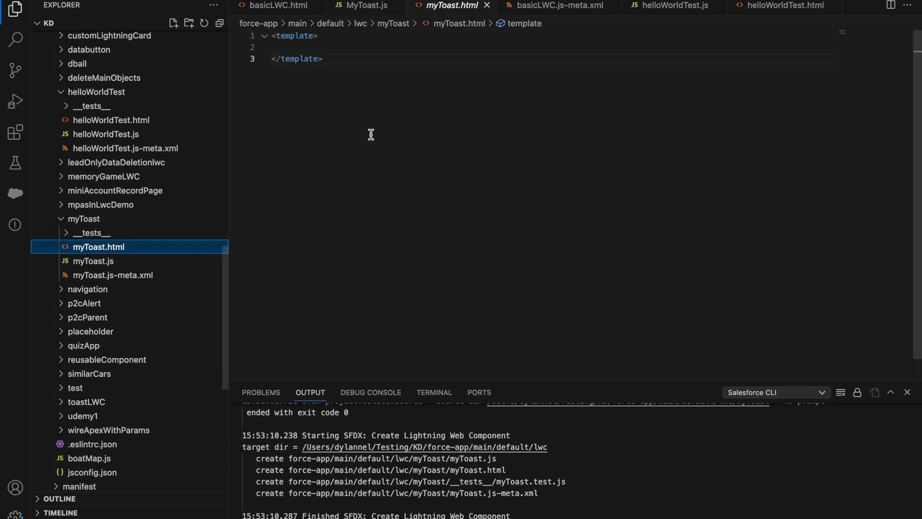
{"action": "left_click", "coordinate": [305, 49]}
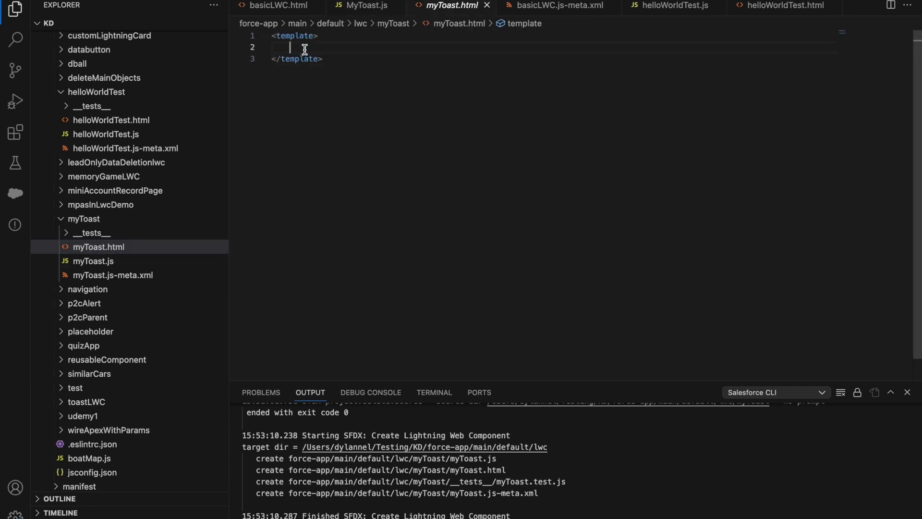
{"action": "type", "text": "<button class=\"slds-button slds-button_brand\" onclick={showSuccess}> SUCCESS</button>"}
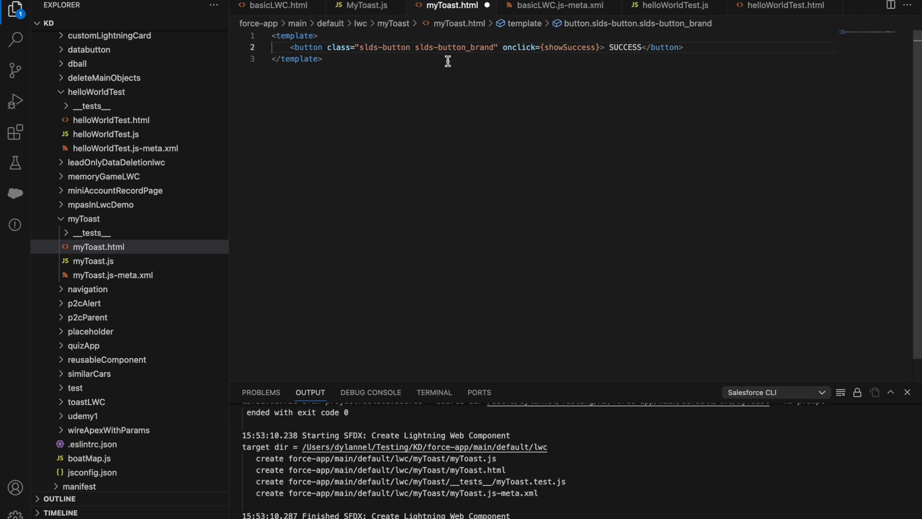
{"action": "key", "text": "Down"}
{"action": "double_click", "coordinate": [554, 48]}
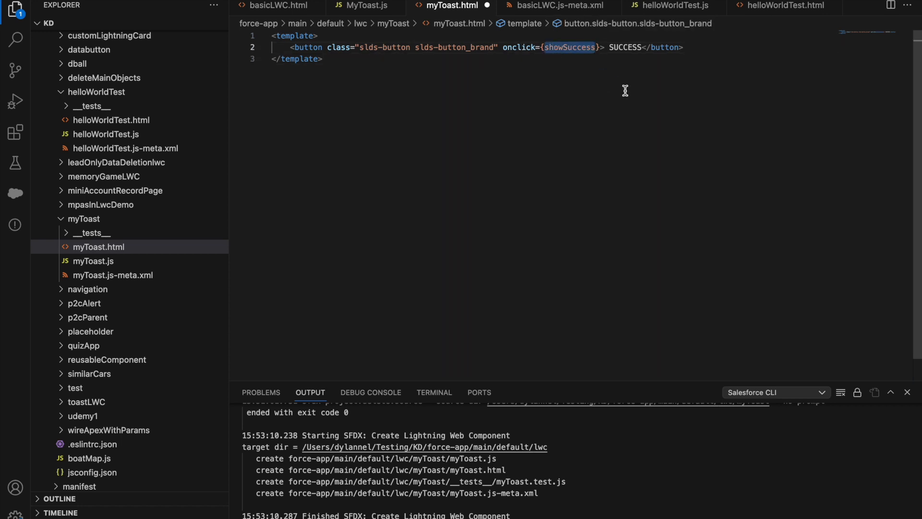
{"action": "double_click", "coordinate": [627, 47]}
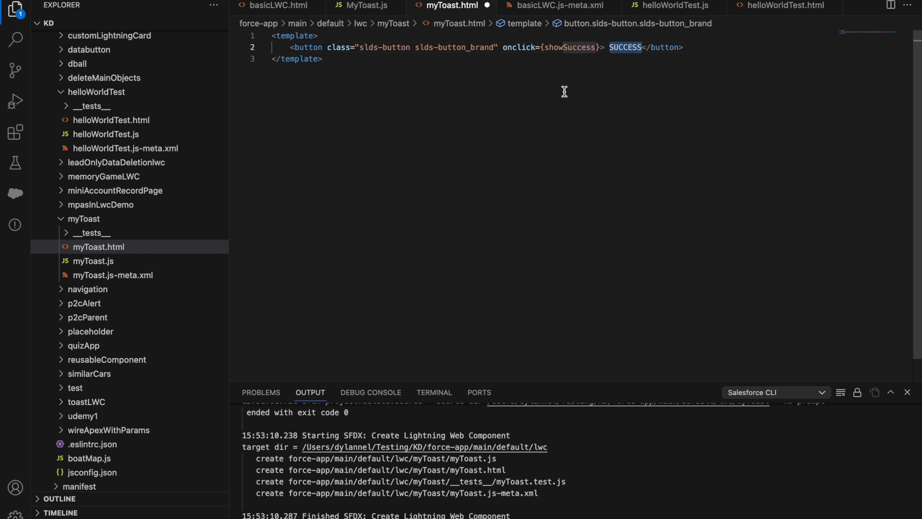
{"action": "key", "text": "ctrl+s"}
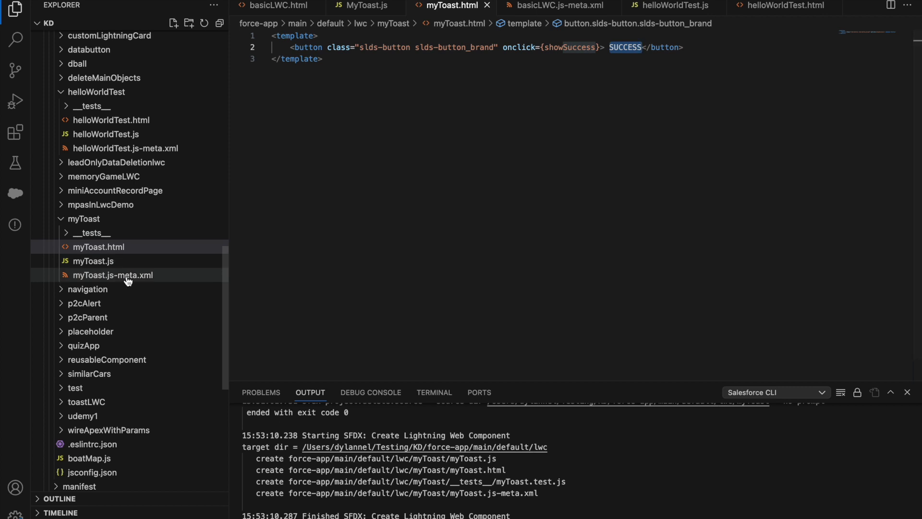
{"action": "left_click", "coordinate": [128, 280]}
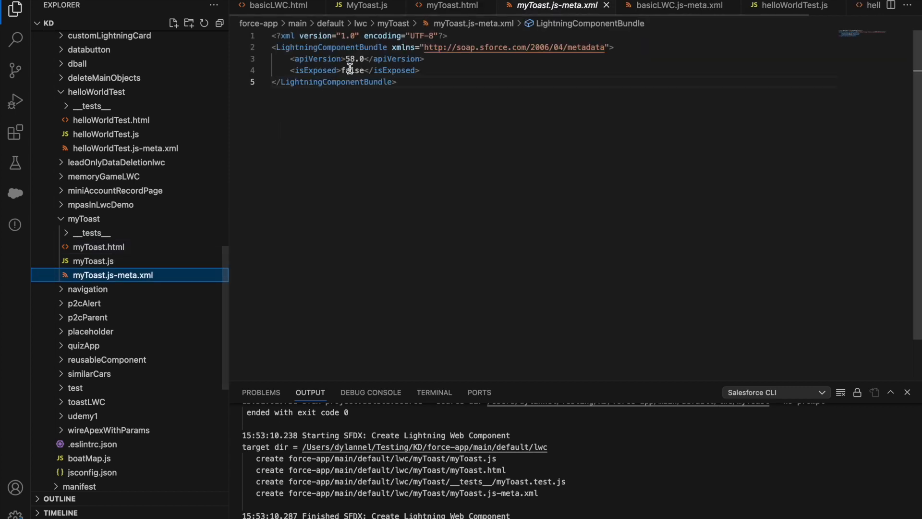
Set isExposed to true in myToast.js-meta.xml.
{"action": "double_click", "coordinate": [352, 71]}
{"action": "type", "text": "true"}
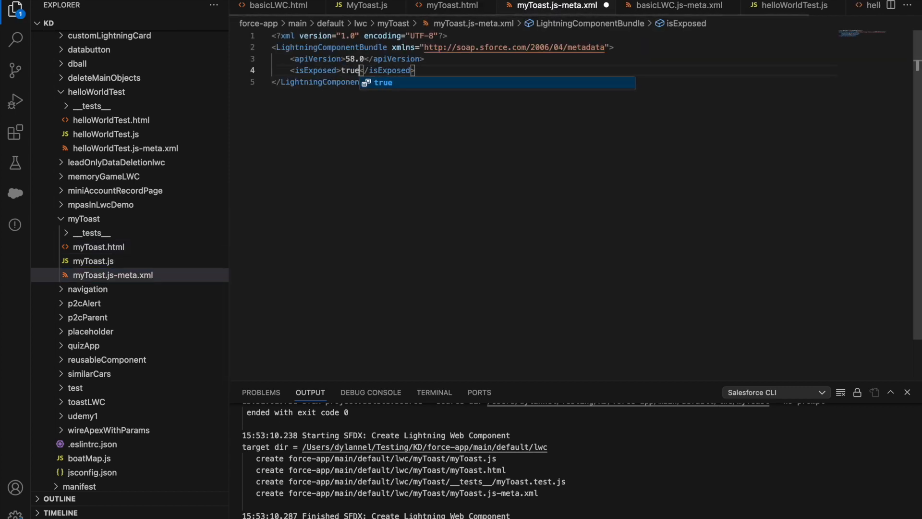
{"action": "key", "text": "Escape"}
{"action": "left_click", "coordinate": [427, 68]}
{"action": "key", "text": "Return"}
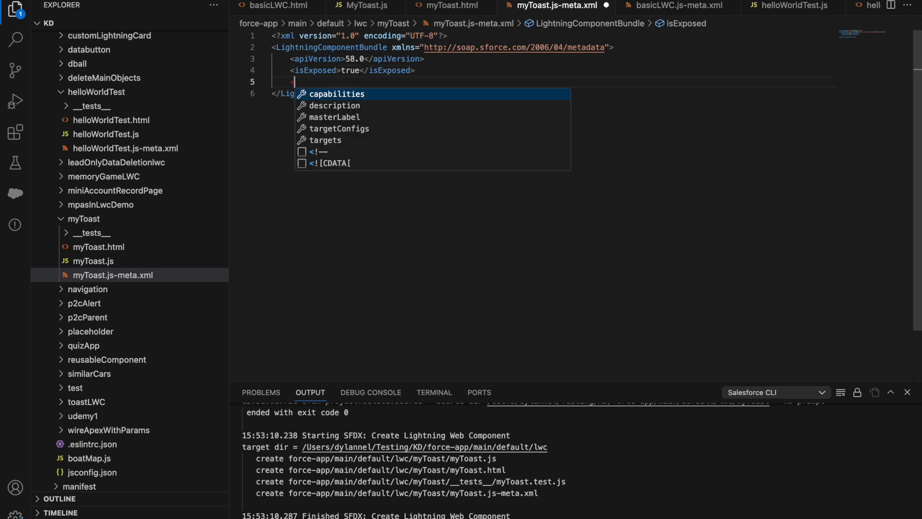
{"action": "type", "text": "<targets></targets>"}
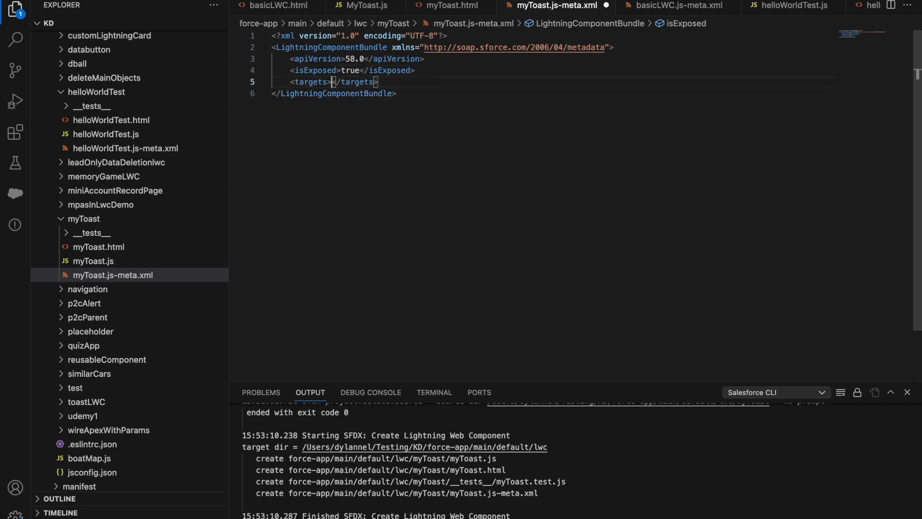
Add a targets block with lightning__AppPage and save the metadata file.
{"action": "key", "text": "Return"}
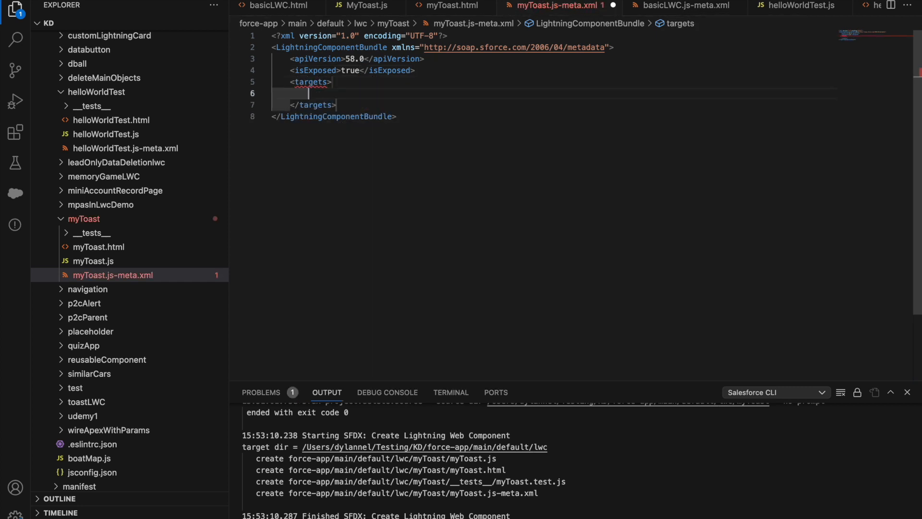
{"action": "type", "text": "<t"}
{"action": "key", "text": "Return"}
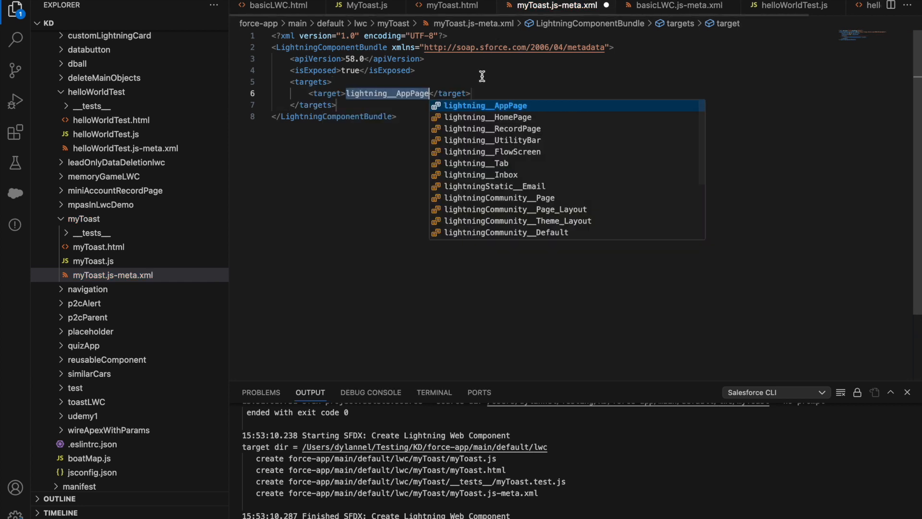
{"action": "left_click", "coordinate": [482, 93]}
{"action": "key", "text": "ctrl+s"}
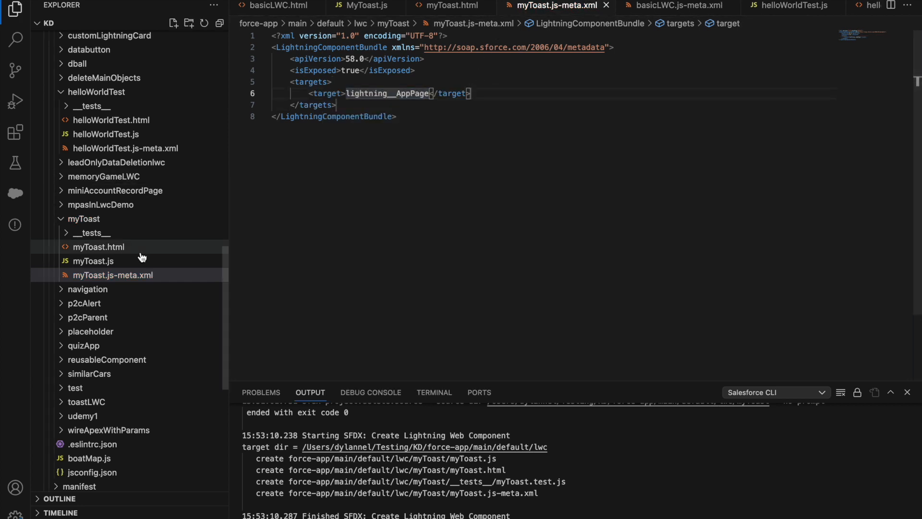
{"action": "right_click", "coordinate": [99, 222]}
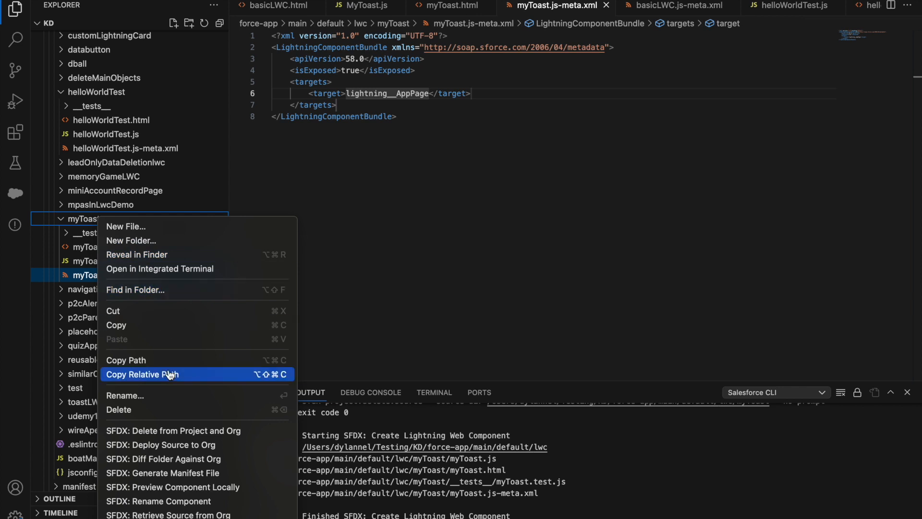
Deploy the myToast folder to the org with SFDX: Deploy Source to Org, then switch to the Salesforce page.
{"action": "left_click", "coordinate": [168, 444]}
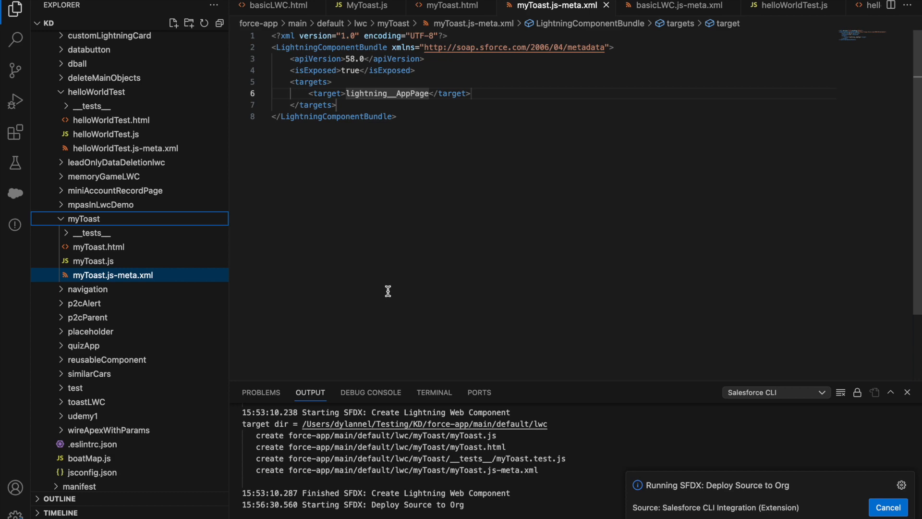
{"action": "key", "text": "ctrl+Right"}
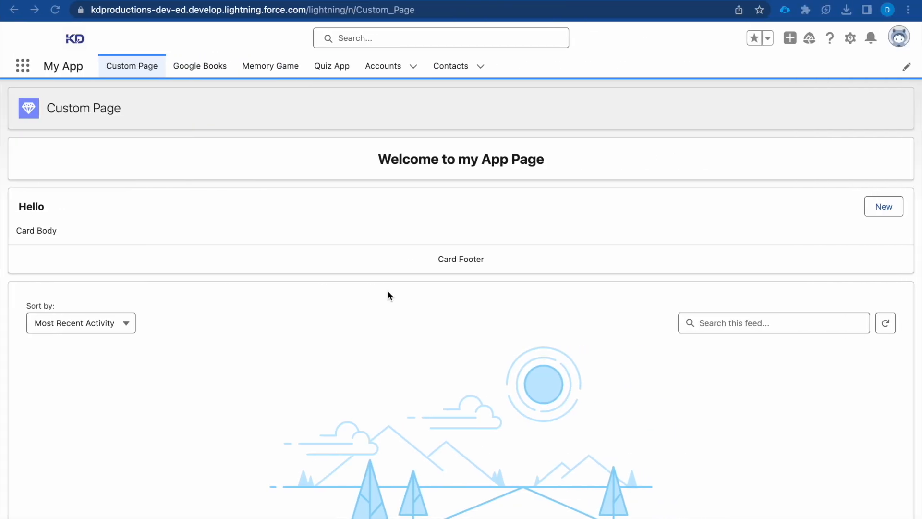
Open the Custom Page for editing in Lightning App Builder via the Setup gear's Edit Page.
{"action": "left_click", "coordinate": [853, 39]}
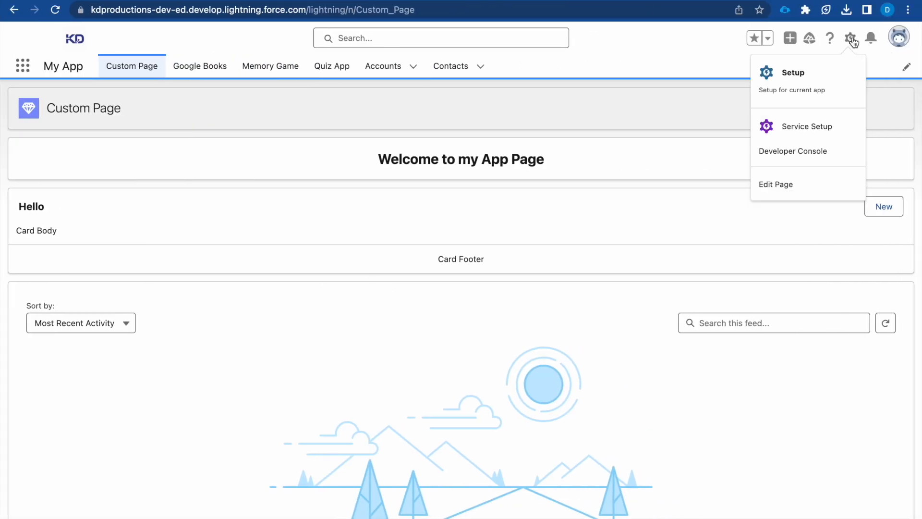
{"action": "left_click", "coordinate": [795, 186]}
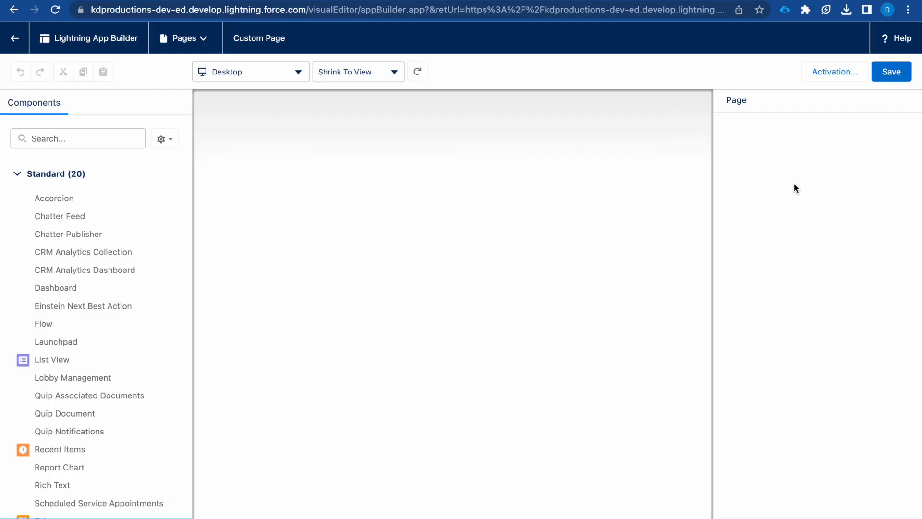
{"action": "left_click", "coordinate": [74, 141]}
{"action": "type", "text": "toast"}
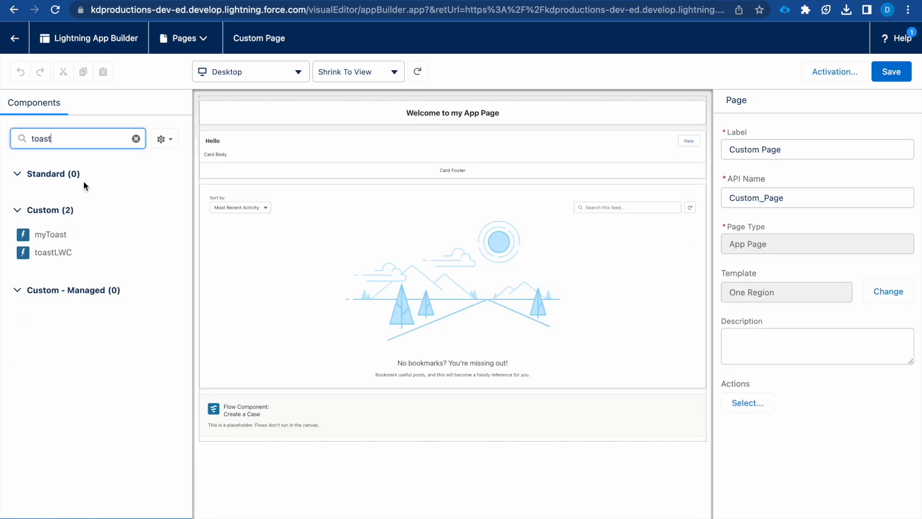
Drag myToast onto the canvas below the Hello card and return to the live Custom Page.
{"action": "left_click_drag", "start_coordinate": [58, 237], "coordinate": [324, 190]}
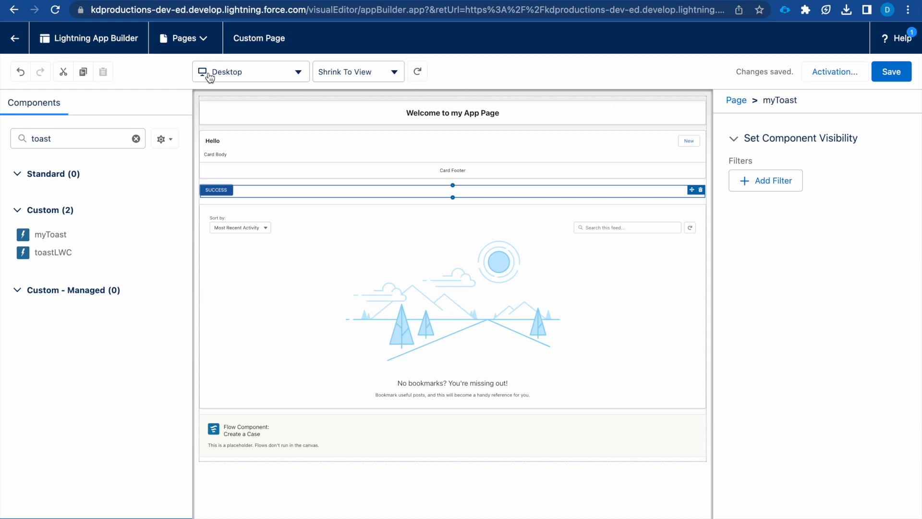
{"action": "left_click", "coordinate": [15, 47]}
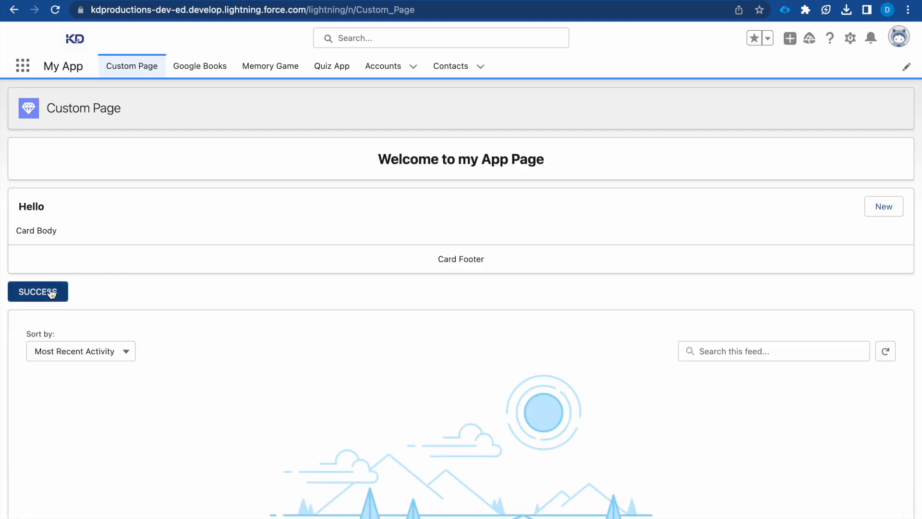
Show the green 'Success!!' toast twice from the SUCCESS button on the live Custom Page.
{"action": "left_click", "coordinate": [51, 296]}
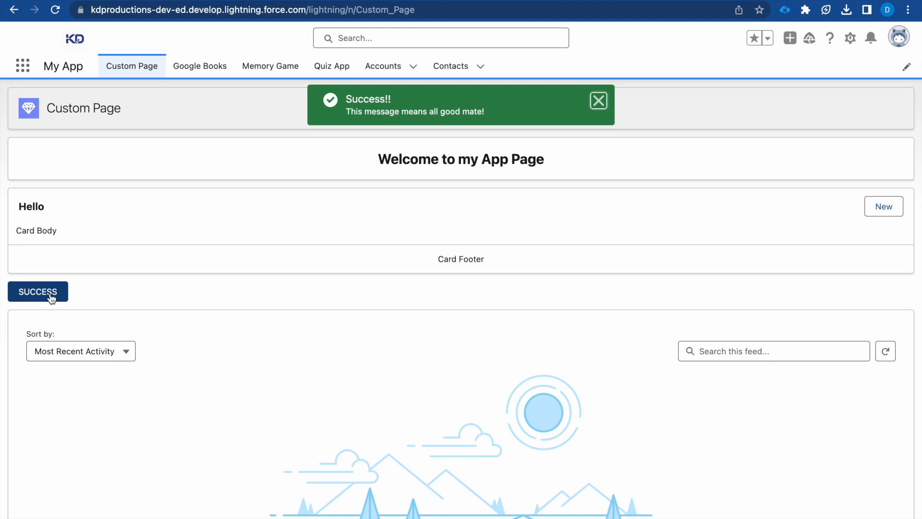
{"action": "left_click", "coordinate": [51, 298]}
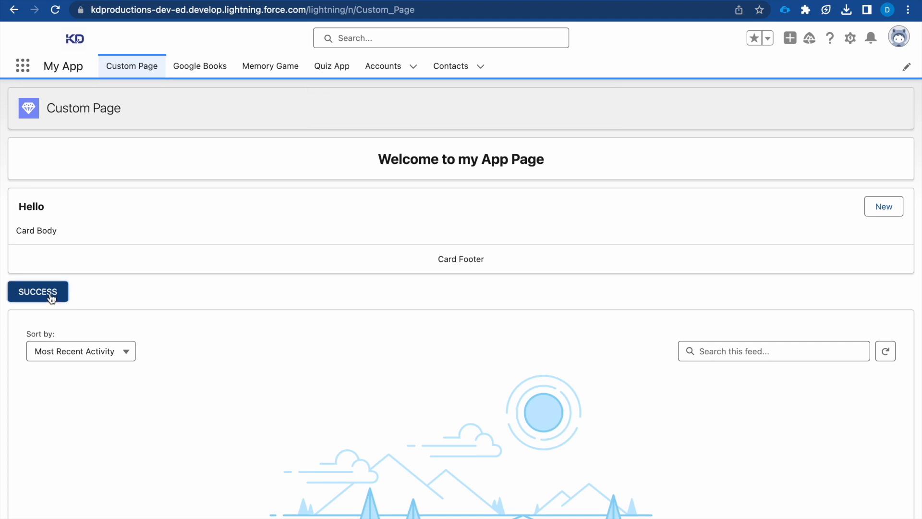